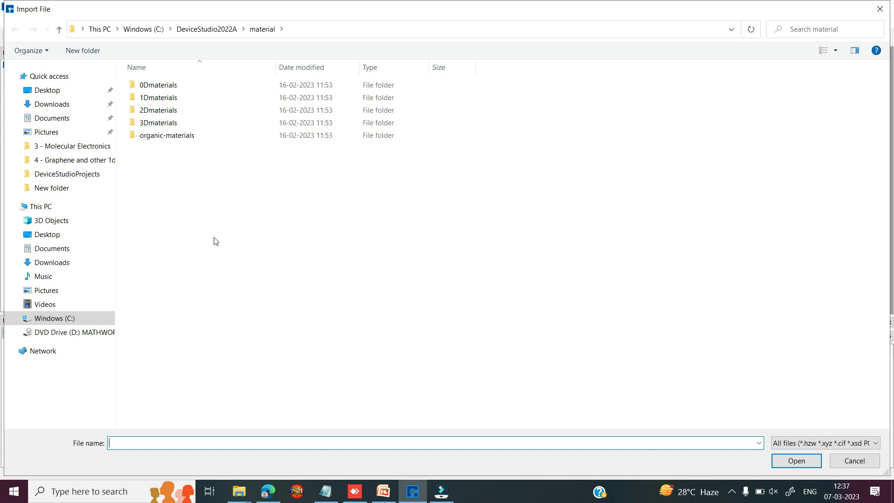
Import the graphene structure file from the X-enes folder of the 2Dmaterials library
double_click(161, 111)
double_click(181, 100)
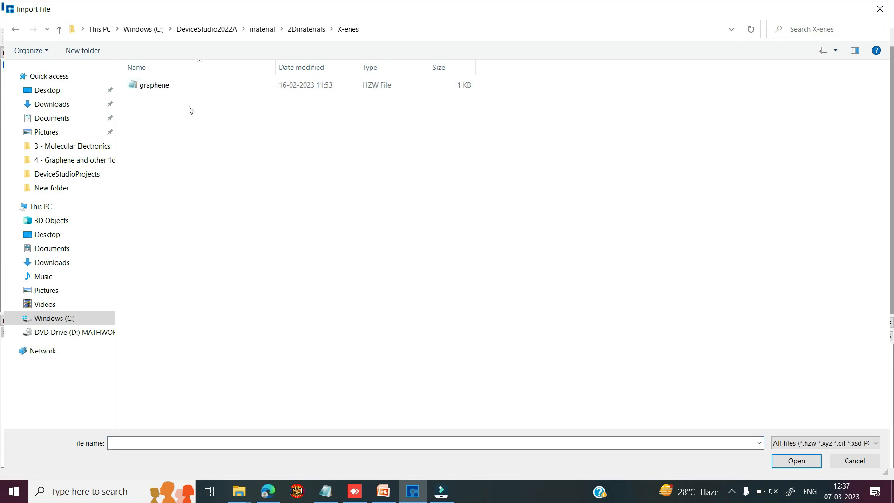
left_click(177, 88)
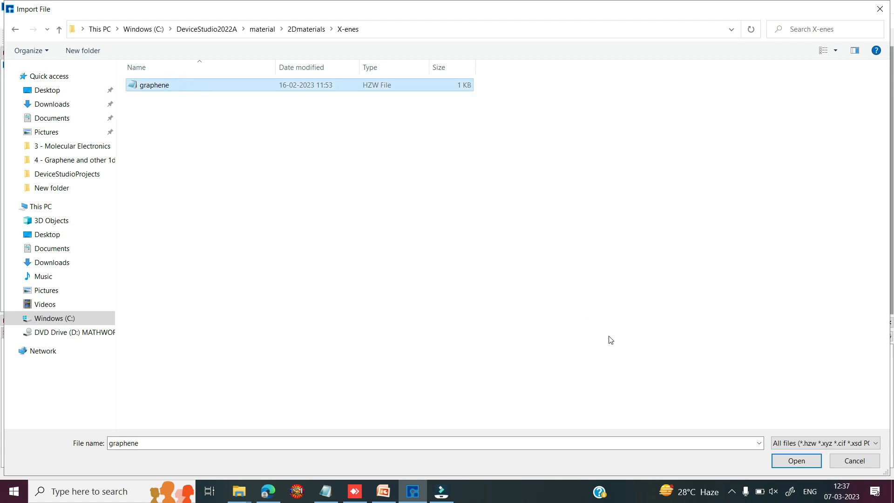
left_click(796, 460)
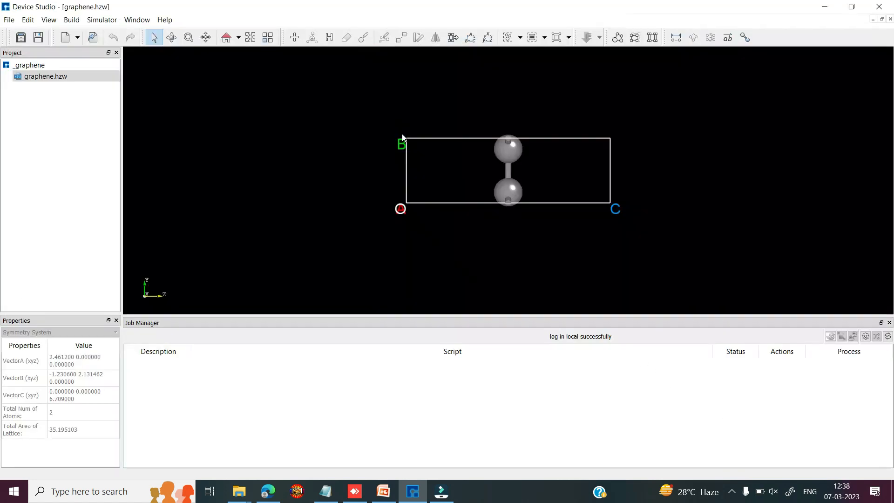
Redefine the graphene crystal with its v vector doubled along b (0, 2, 0), preview it, and build the new cell
right_click_drag(393, 146, 489, 149)
left_click(76, 21)
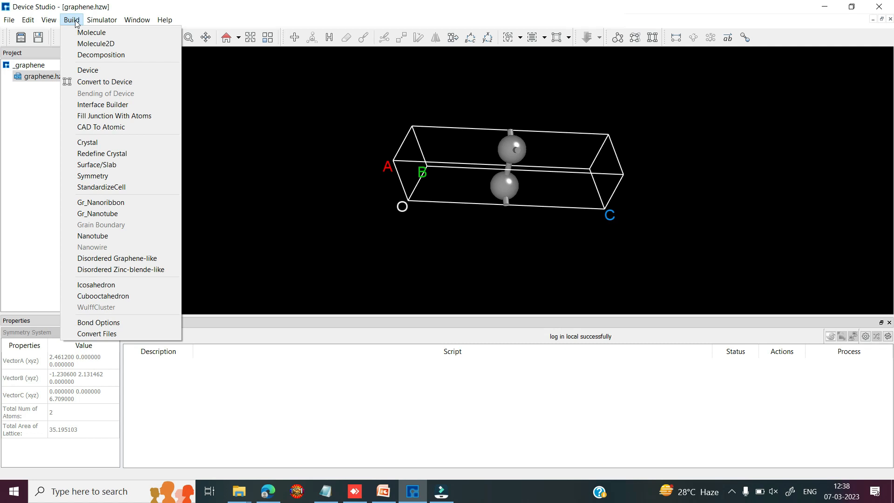
left_click(98, 153)
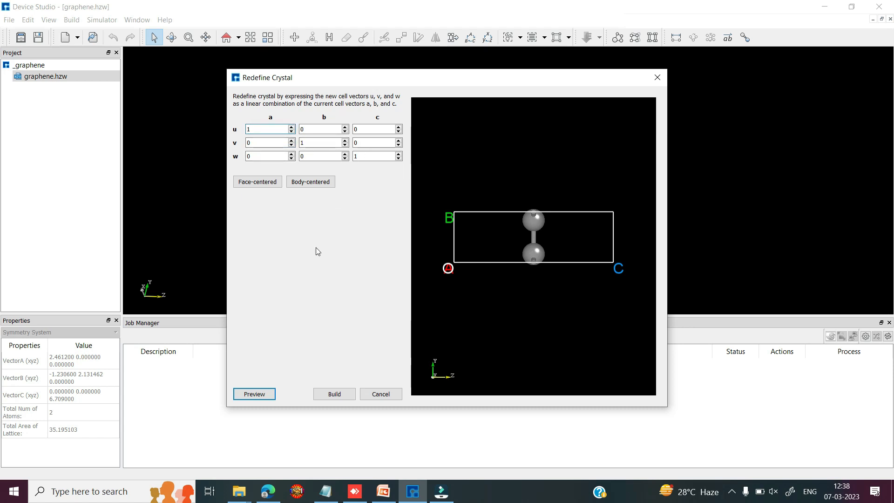
left_click(345, 140)
left_click(257, 397)
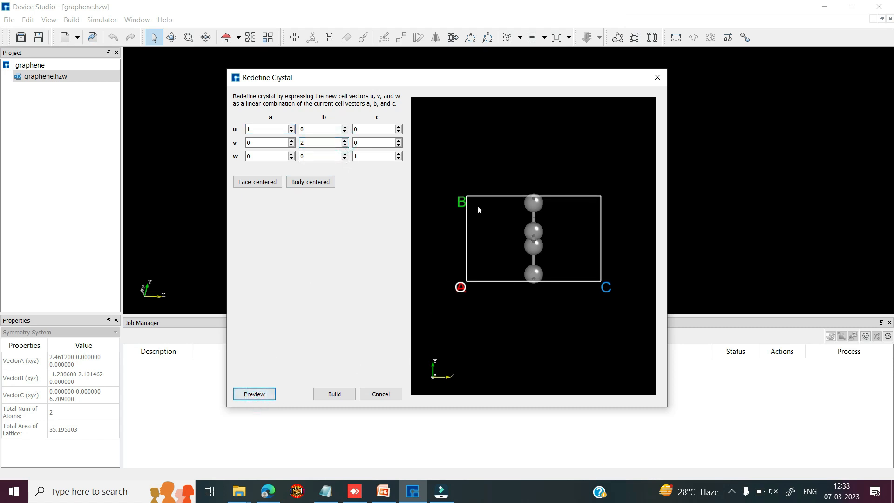
left_click_drag(522, 227, 408, 313)
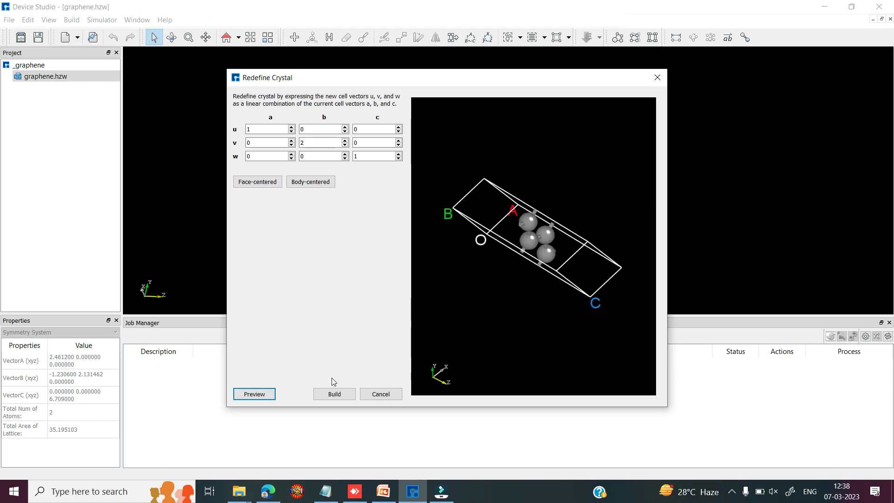
left_click(331, 394)
Set the uppermost atom's coordinates to 0, 2.13146172, 1.23060000 and move the next atom down onto the O–B cell edge
left_click(508, 127)
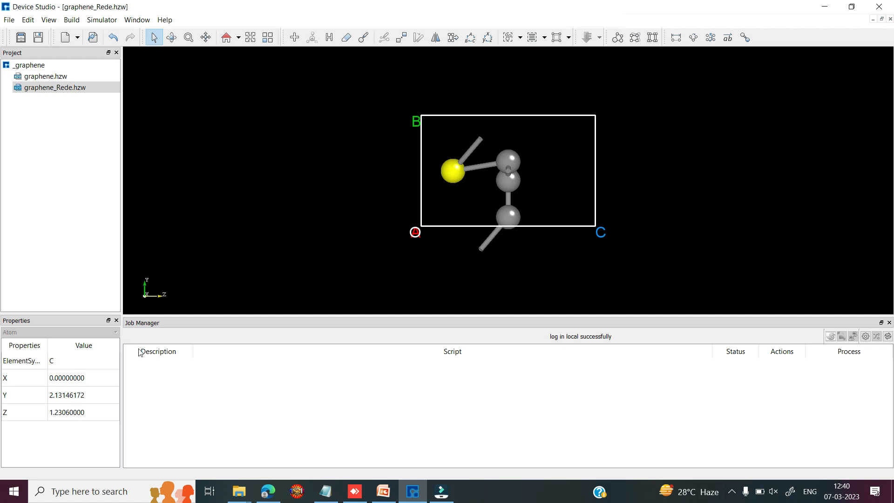
left_click(337, 248)
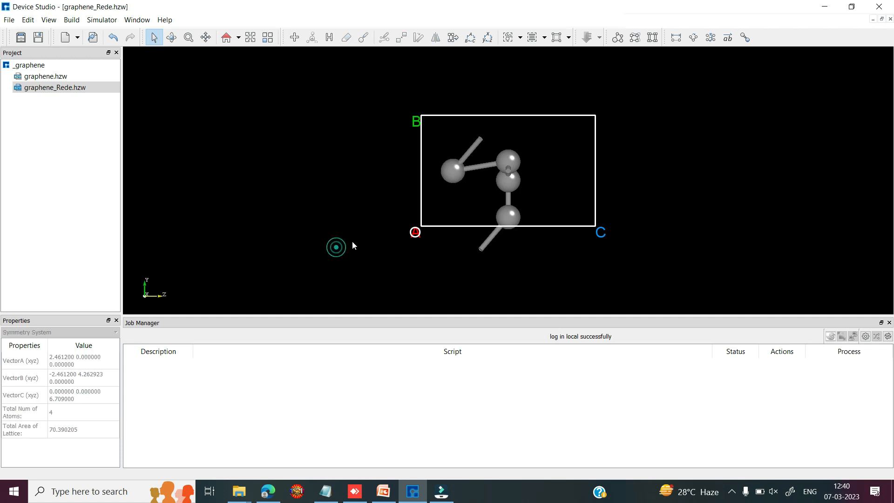
left_click(511, 161)
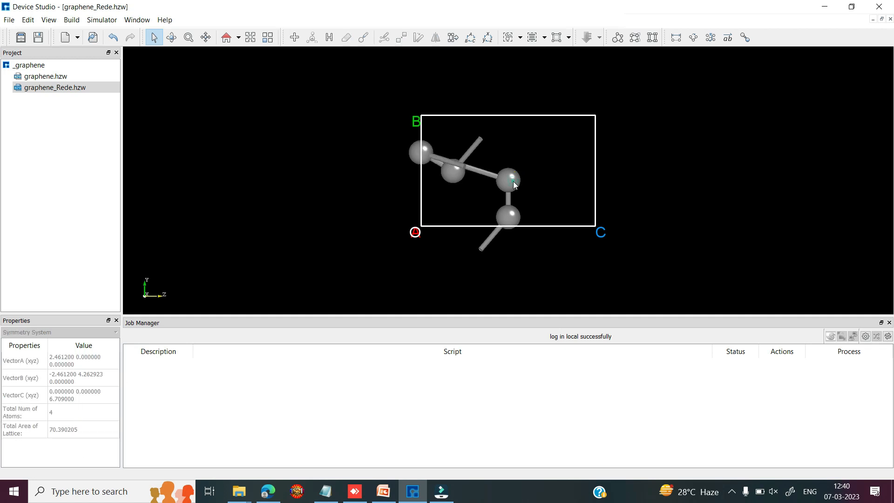
Set the third atom's coordinates to 0, 0, 0 and the lowest atom's to 0, 0.71048724, 1.23060000
left_click(512, 182)
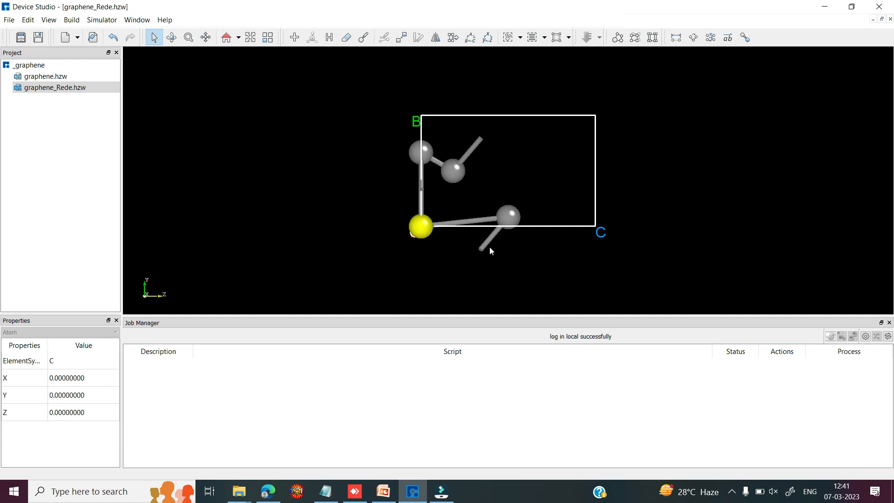
left_click(503, 220)
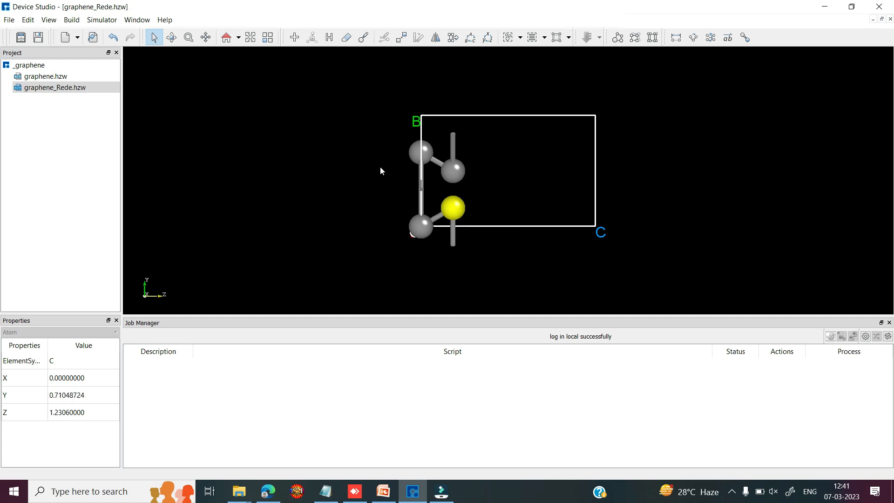
left_click(488, 239)
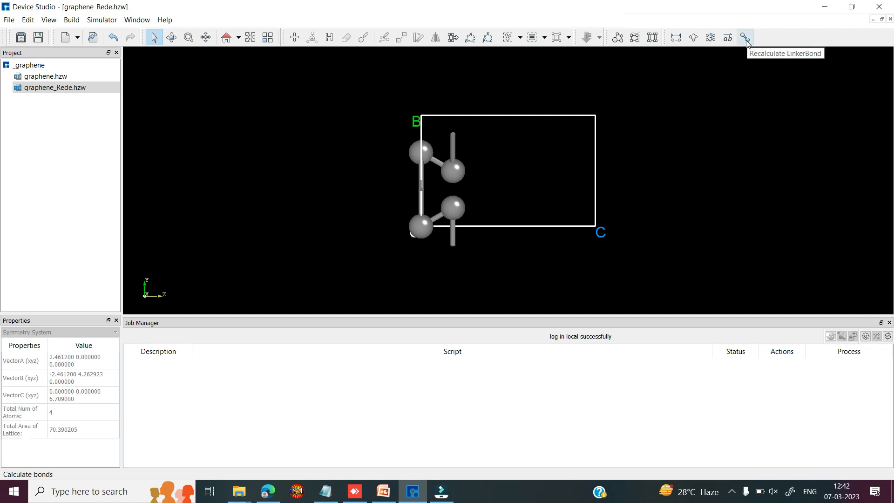
Recalculate the linker bonds of the rearranged structure and centre its atoms within the cell
left_click(745, 38)
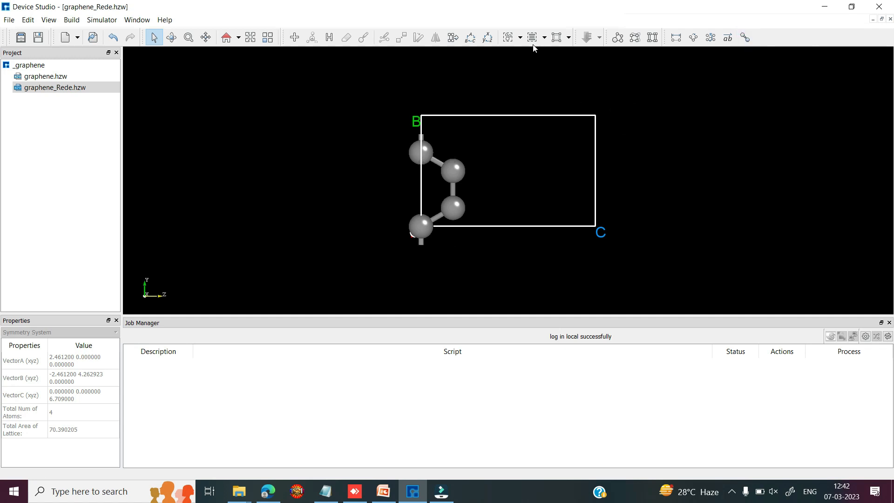
right_click_drag(465, 130, 347, 137)
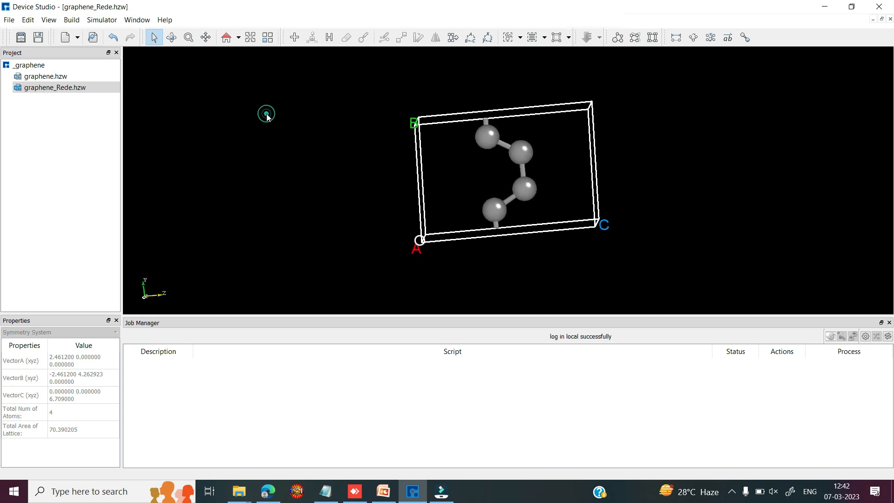
Open the Nanodcal SCF calculation setup for the redefined crystal and check the available exchange correlation options
left_click(102, 20)
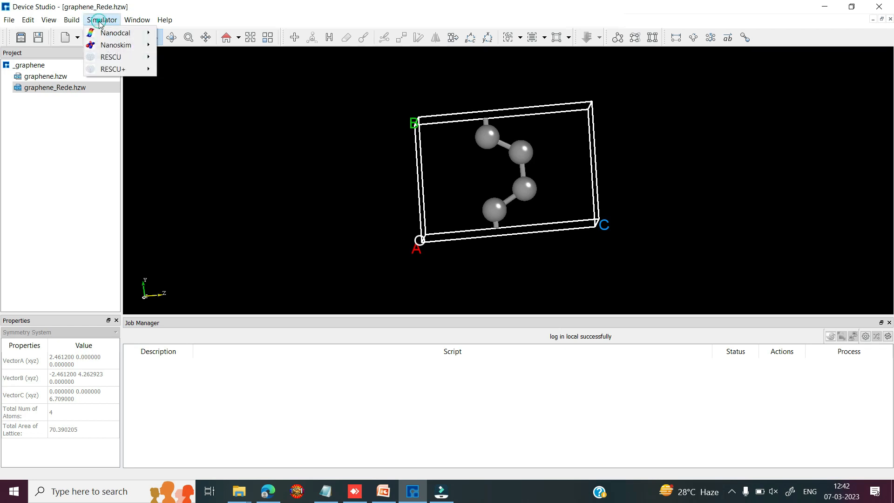
left_click(114, 33)
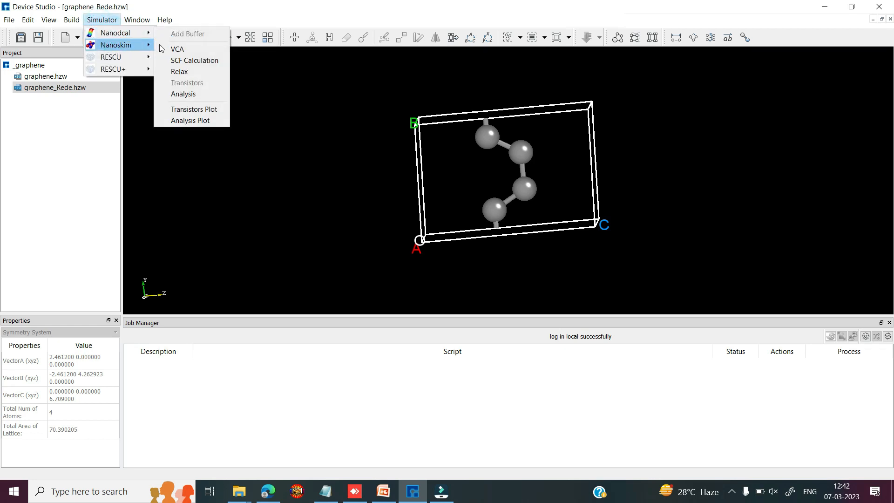
left_click(181, 61)
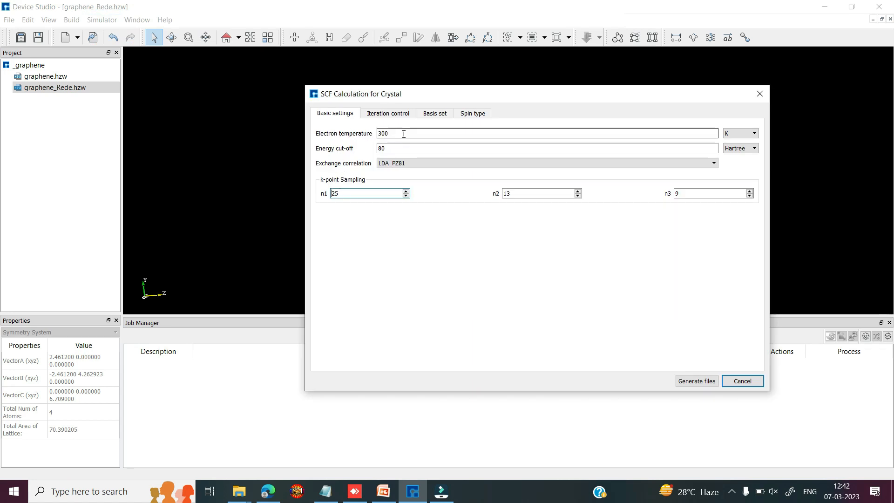
left_click(396, 164)
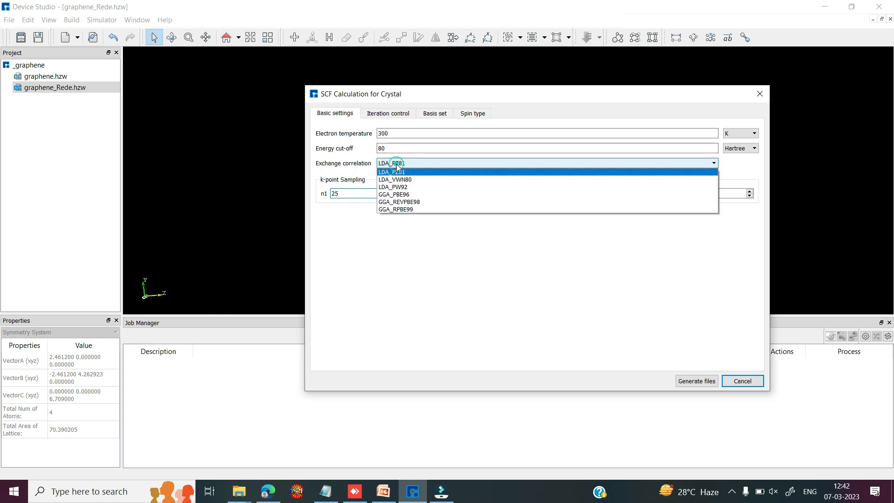
left_click(396, 164)
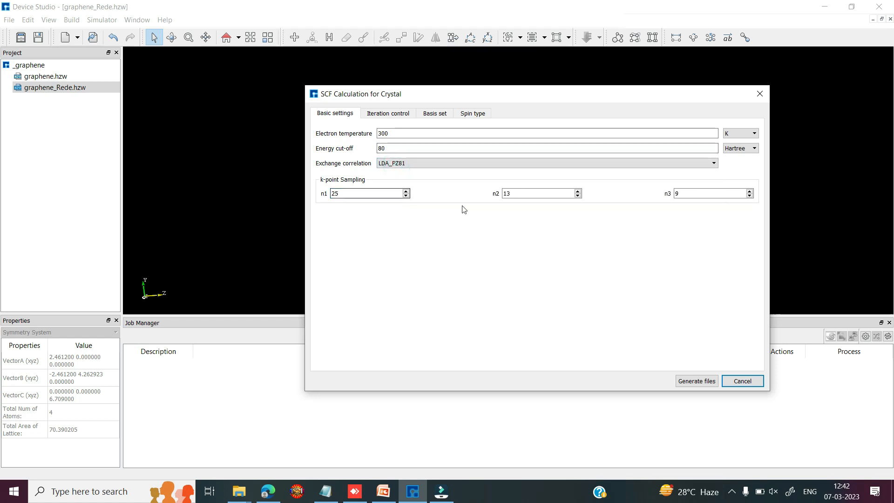
Review the iteration control settings, the basis set arrangement and the spin type options of the SCF calculation
left_click(399, 115)
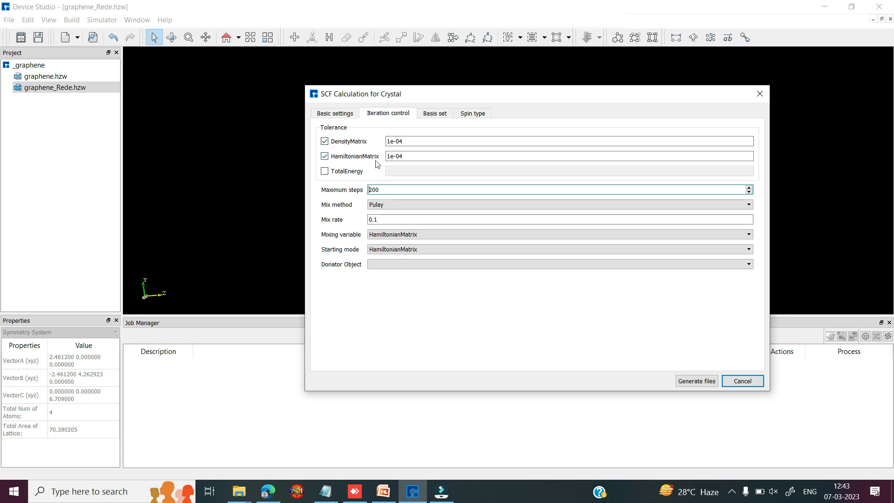
left_click(443, 115)
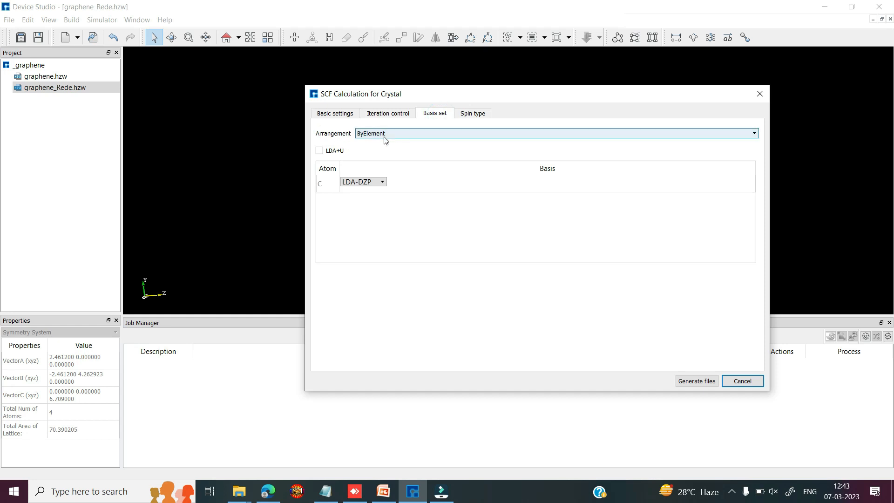
left_click(385, 136)
left_click(383, 136)
left_click(479, 114)
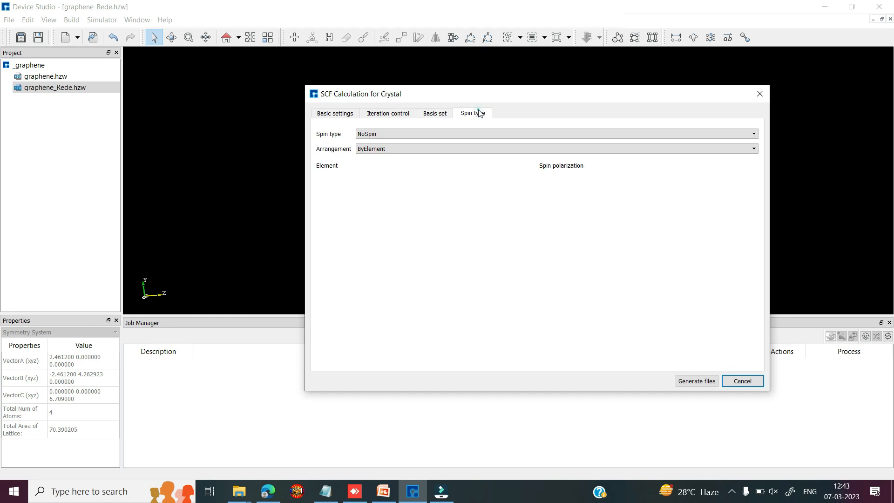
left_click(415, 132)
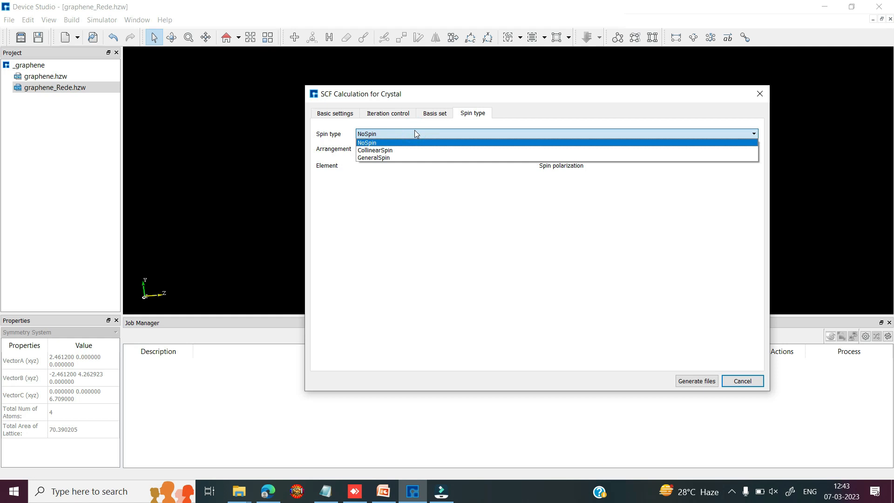
left_click(603, 225)
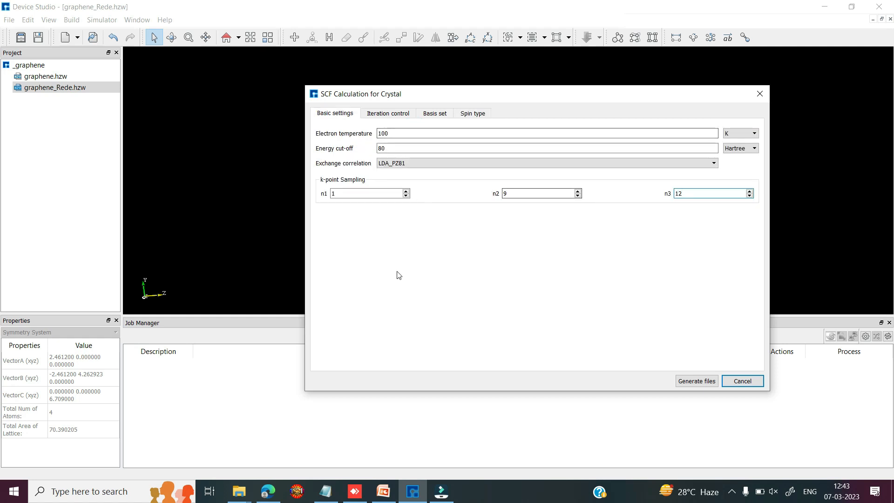
Set the electron temperature to 100 K and k-point sampling to n1 1, n2 9, n3 12, and generate the SCF input file
left_click(693, 382)
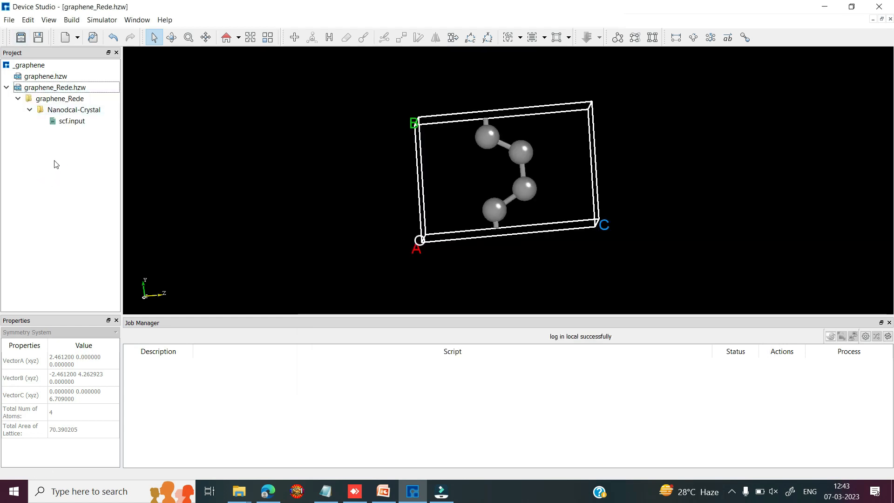
Read through the generated scf.input file, including its basic settings, iteration control and atom coordinates, and close it
left_click(69, 125)
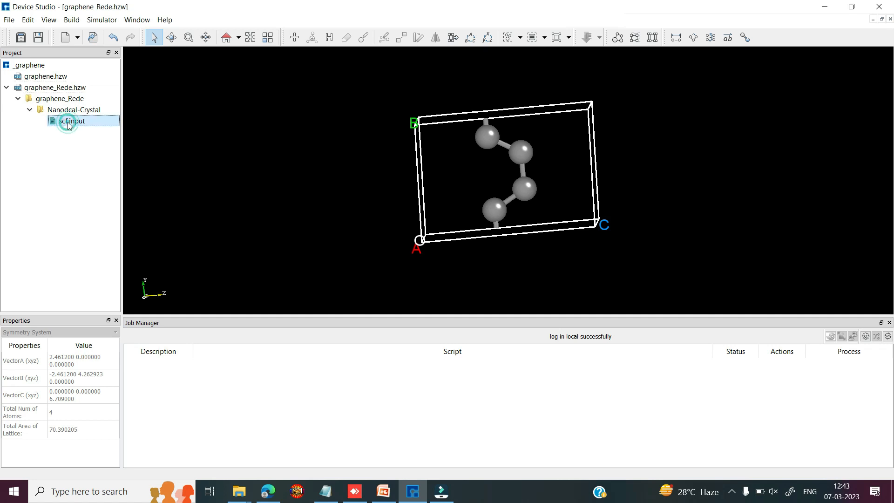
right_click(69, 125)
left_click(91, 141)
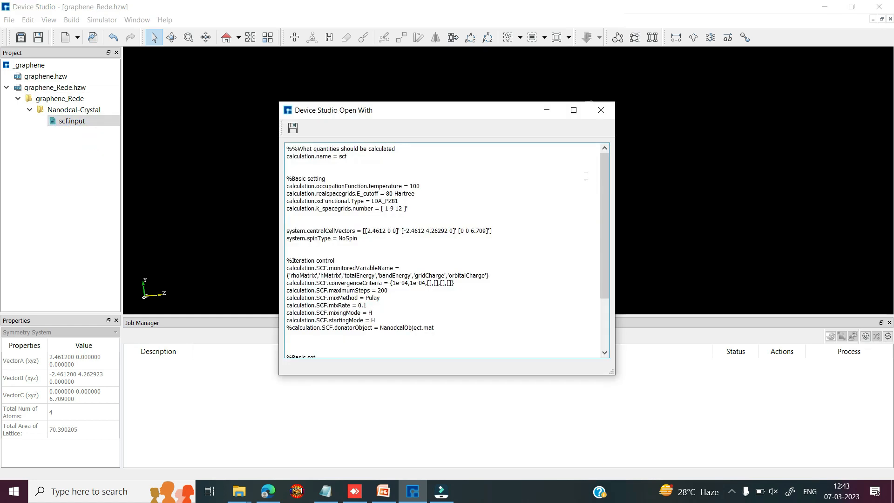
left_click_drag(604, 181, 608, 252)
scroll(315, 312, "down", 3)
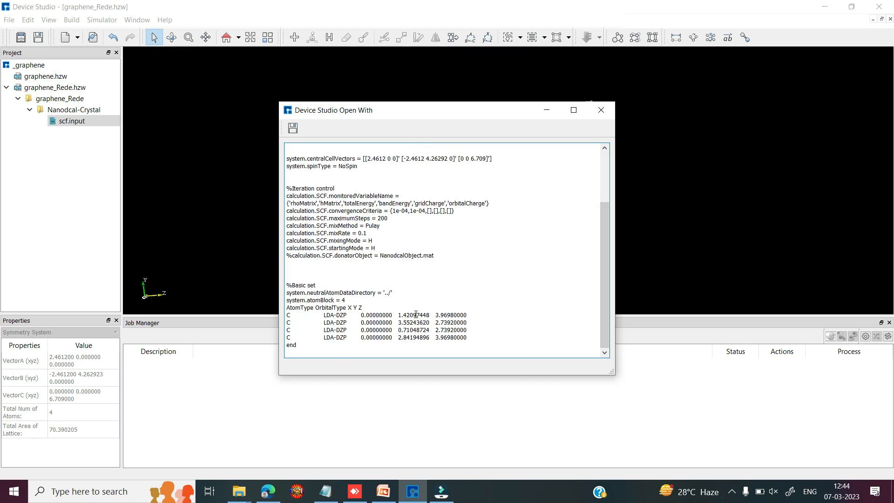
left_click(601, 110)
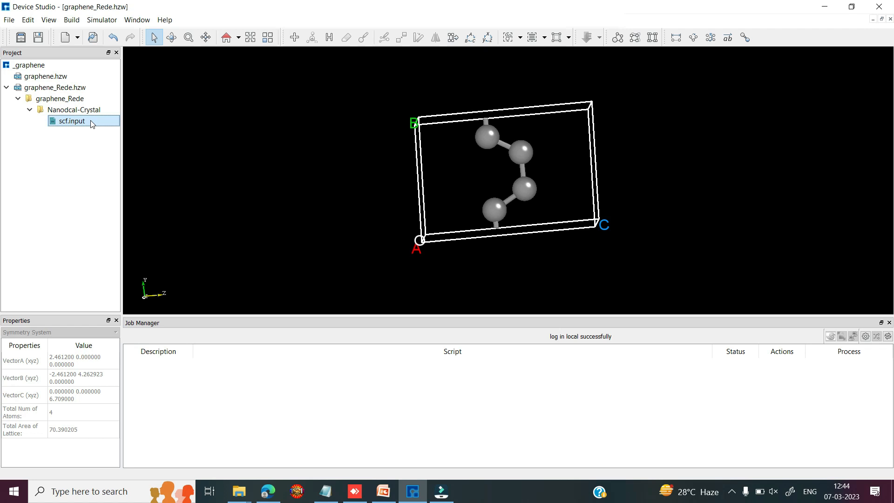
Run the scf.input calculation on the local MyComputer gateway using 1 core
right_click(91, 123)
left_click(112, 126)
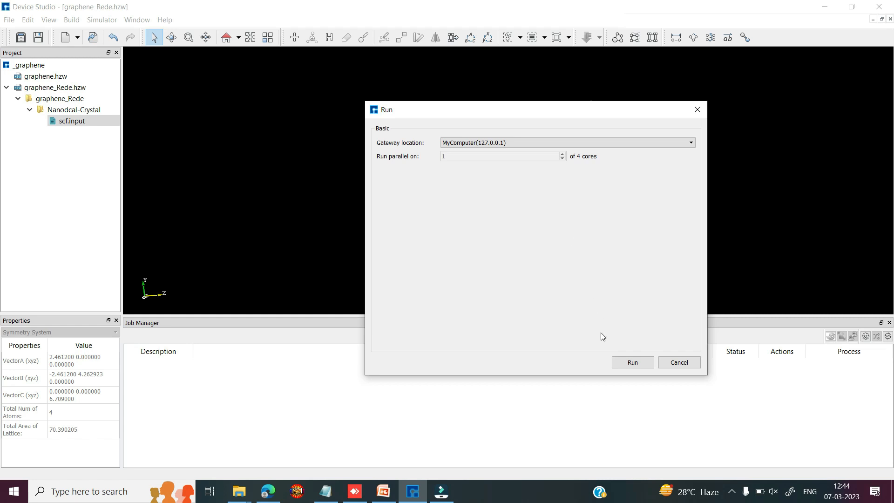
left_click(633, 365)
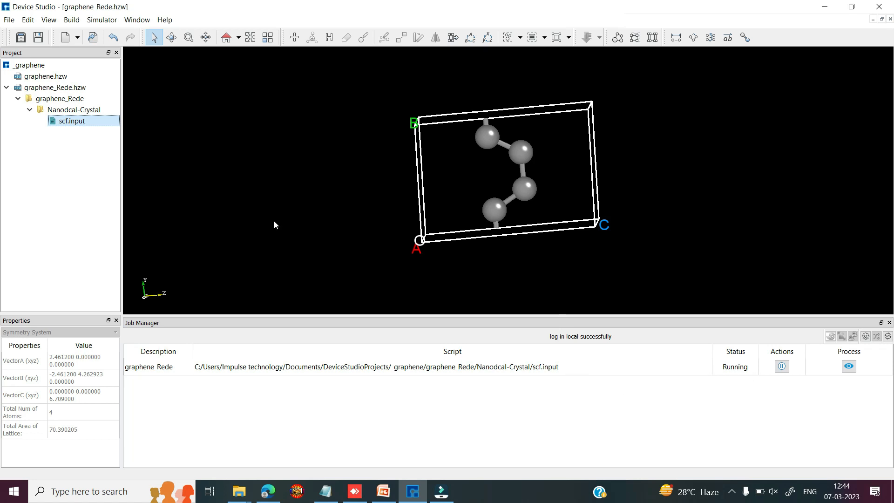
Generate the Nanodcal BandStructure input file for graphene_Rede with 200 k-points, after viewing the symmetry points' Brillouin zone path
left_click(99, 20)
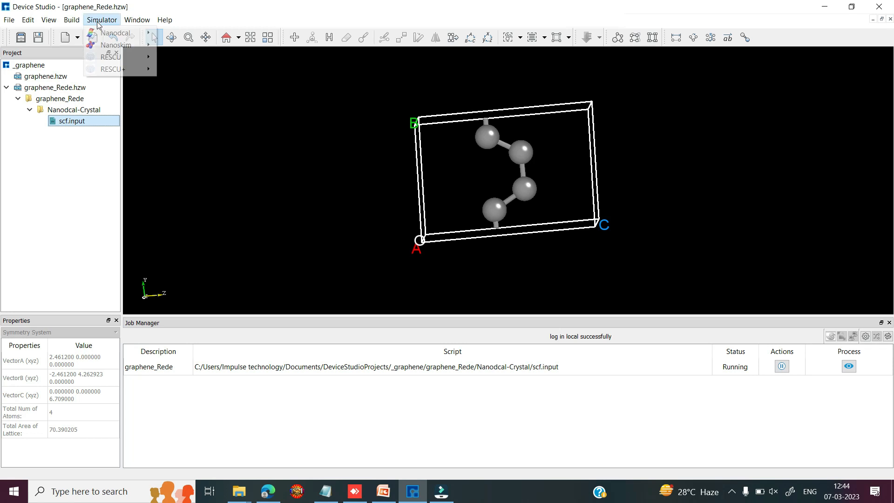
mouse_move(116, 32)
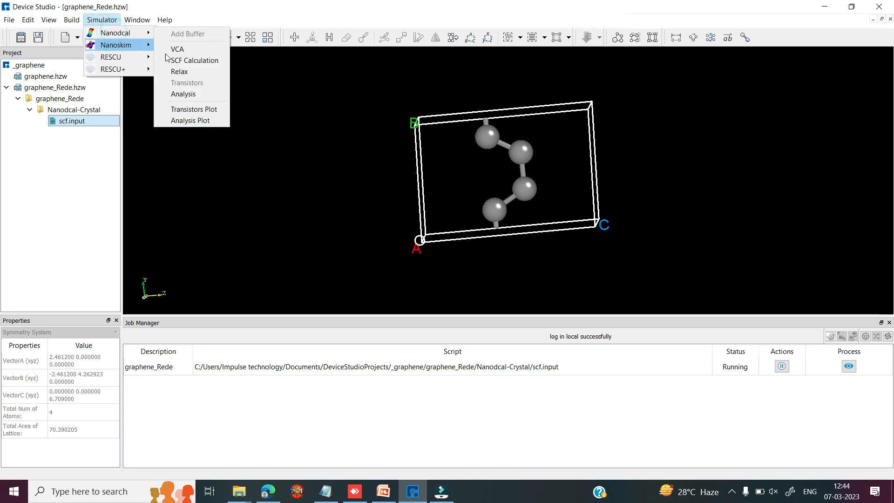
left_click(184, 93)
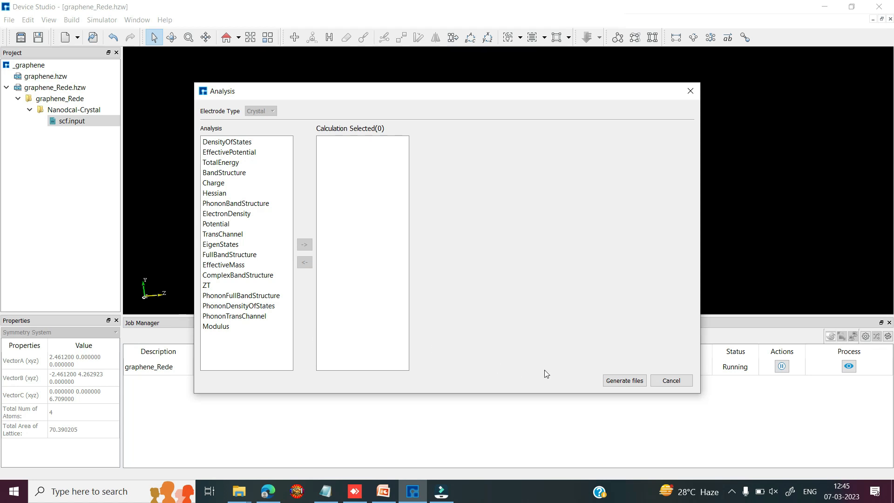
left_click(223, 174)
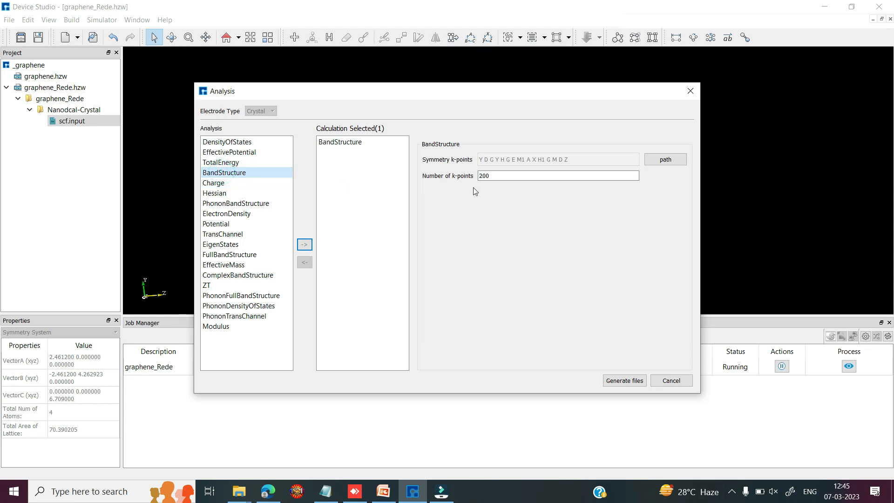
left_click(489, 163)
left_click_drag(477, 212, 515, 246)
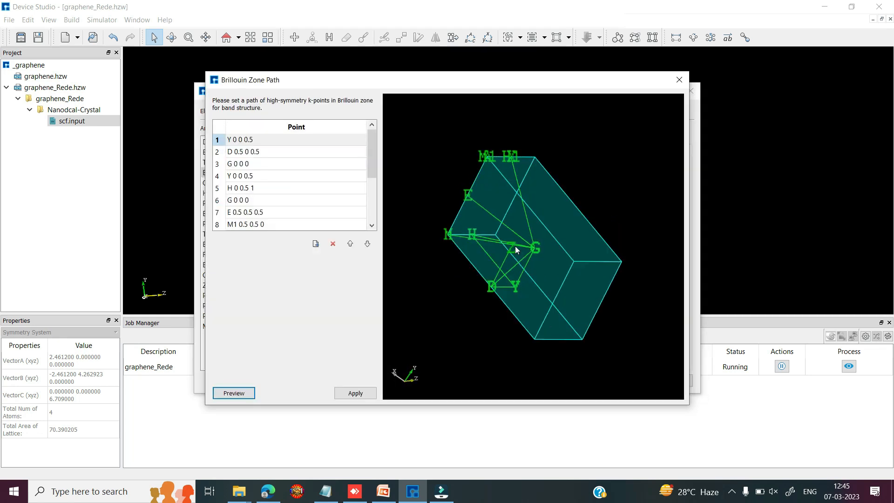
left_click(678, 80)
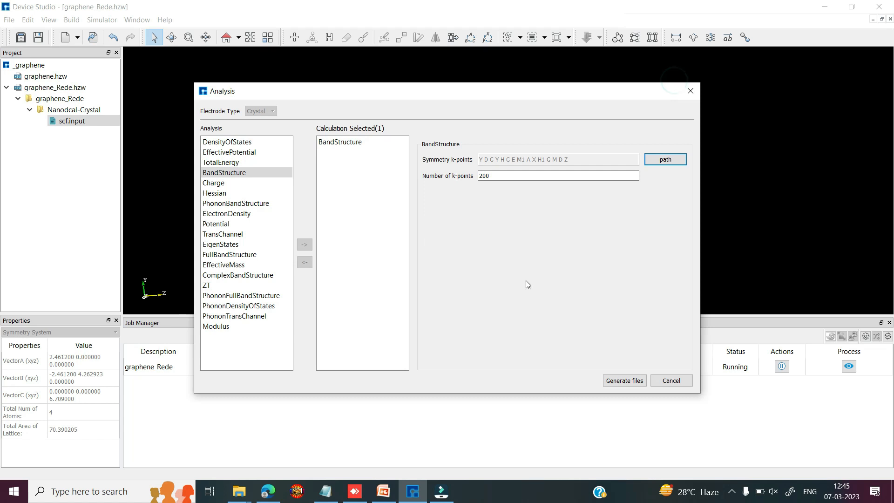
left_click(614, 381)
Run the BandStructure.input calculation of graphene_Rede
left_click(72, 132)
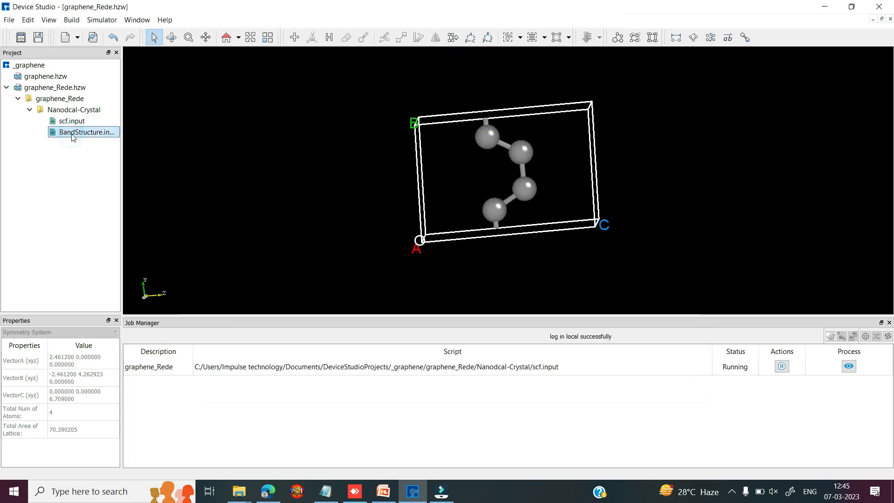
right_click(72, 134)
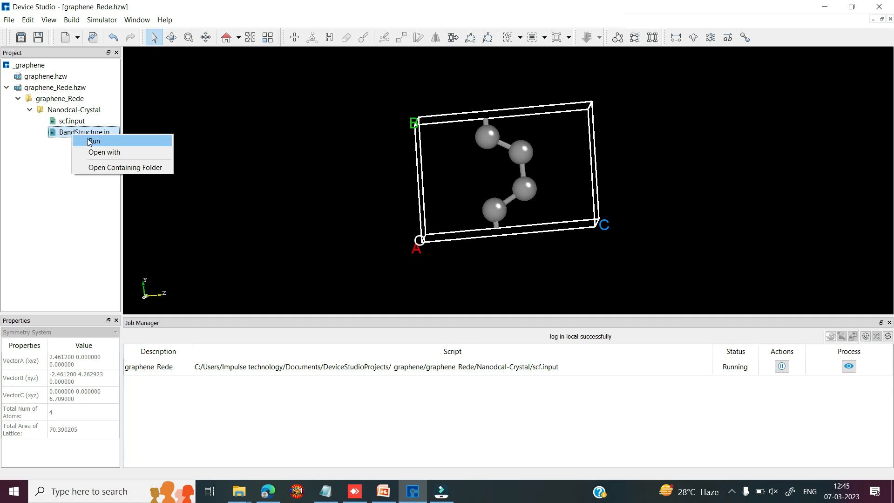
left_click(88, 140)
left_click(525, 363)
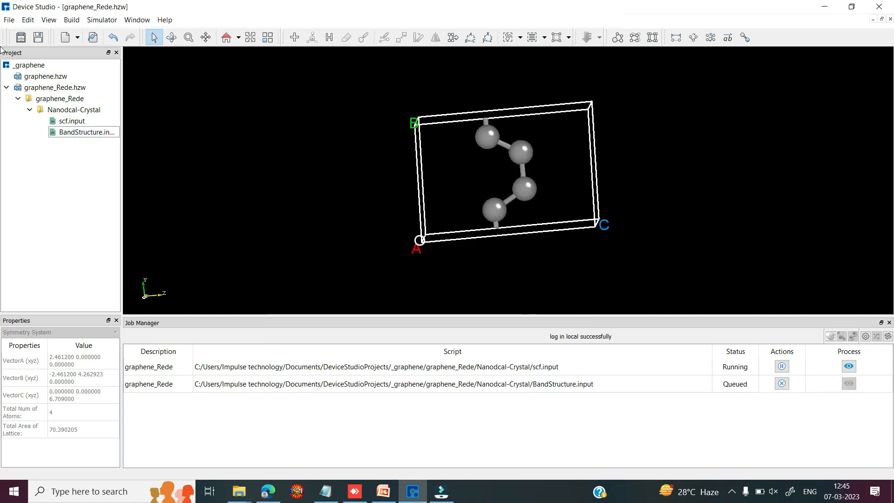
Import the local MoS2 structure from the Layer_materials folder of 3Dmaterials
left_click(9, 20)
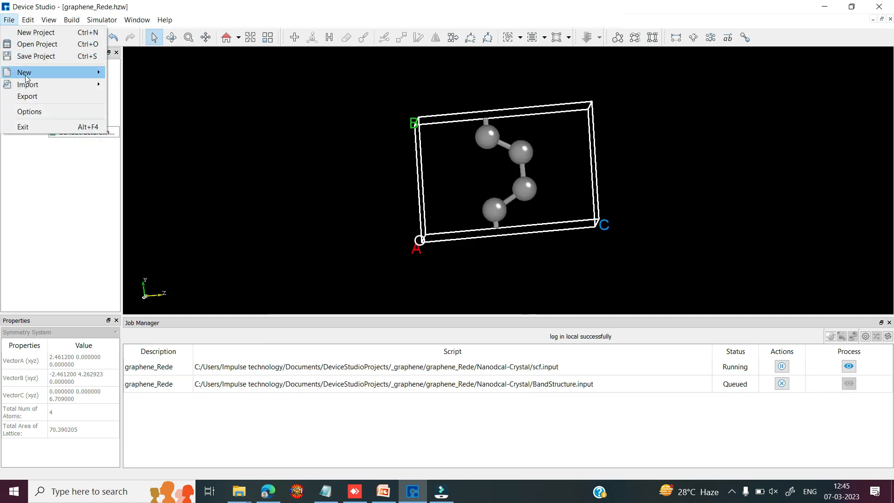
mouse_move(28, 86)
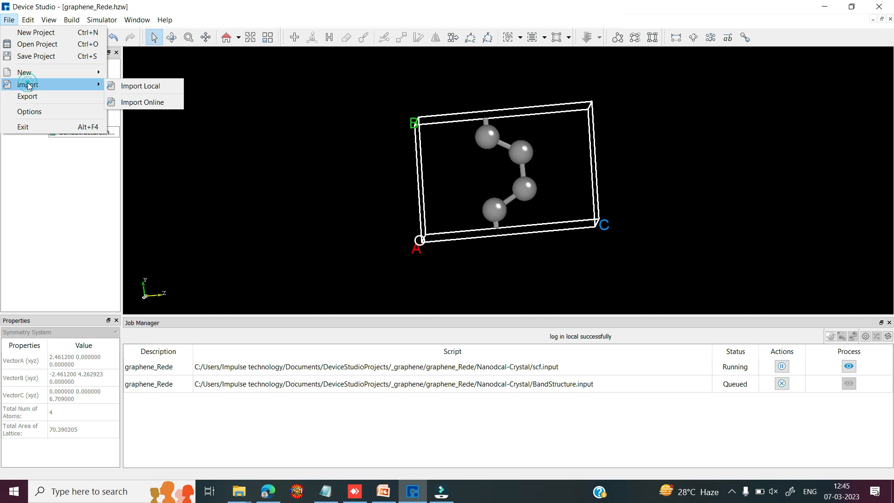
left_click(137, 85)
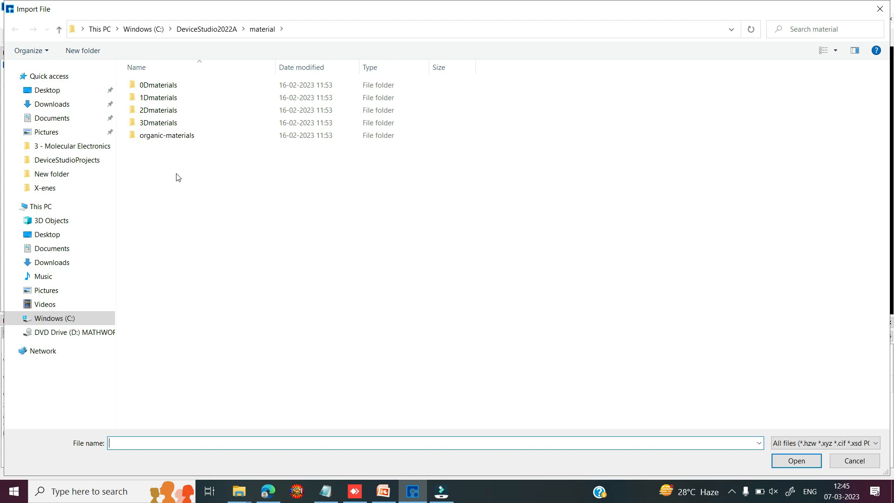
double_click(168, 124)
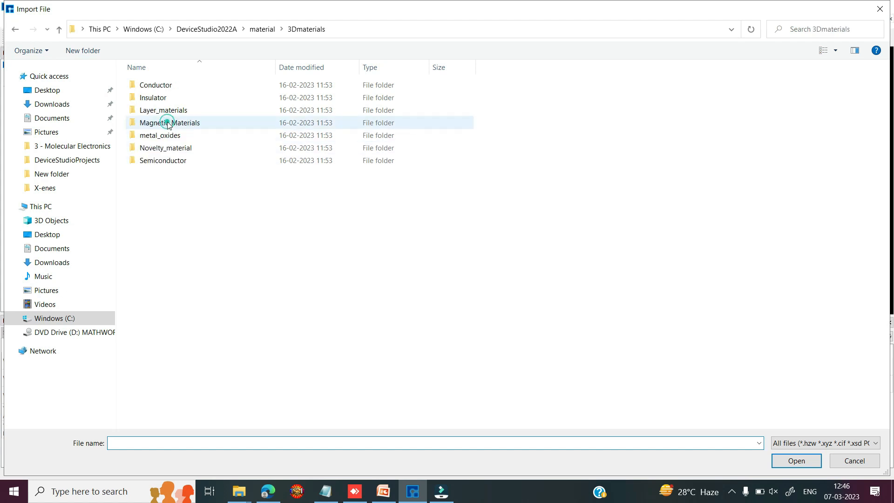
double_click(182, 111)
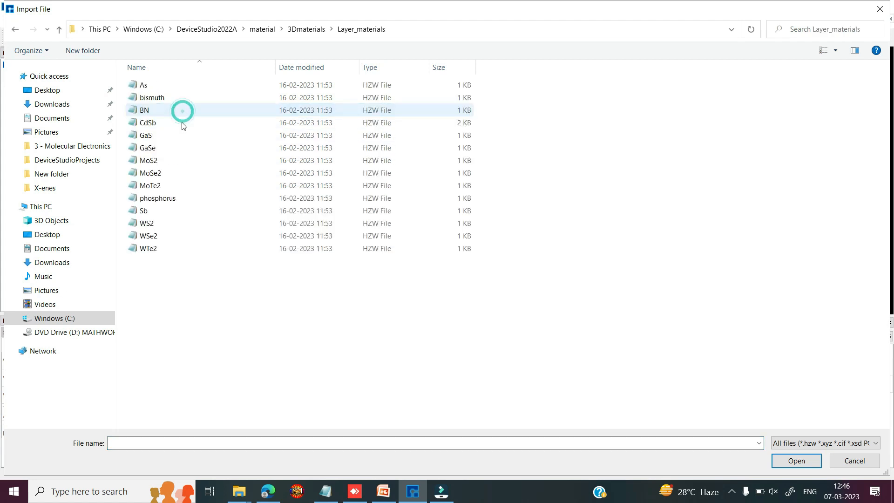
left_click(158, 162)
left_click(781, 463)
Delete the atoms of the two outer layers in the MoS2 cell, keeping only the middle layer
right_click_drag(503, 255, 522, 145)
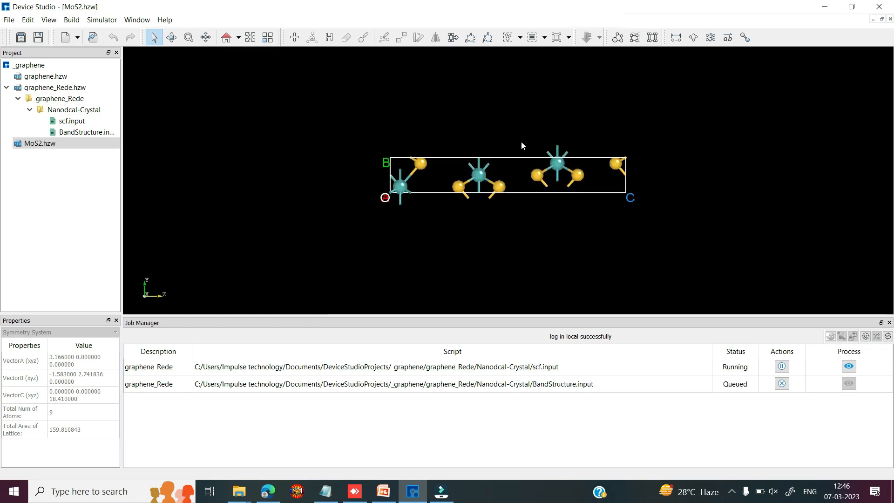
left_click_drag(519, 133, 633, 202)
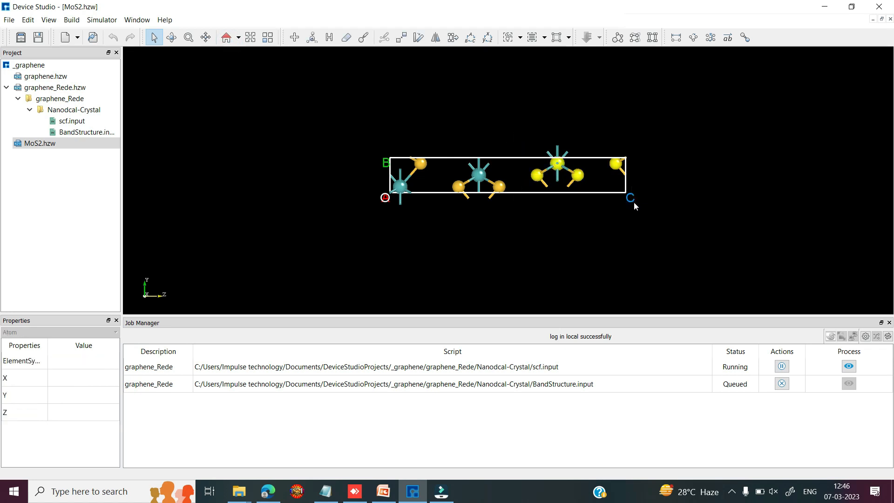
left_click(345, 38)
left_click_drag(351, 126, 436, 203)
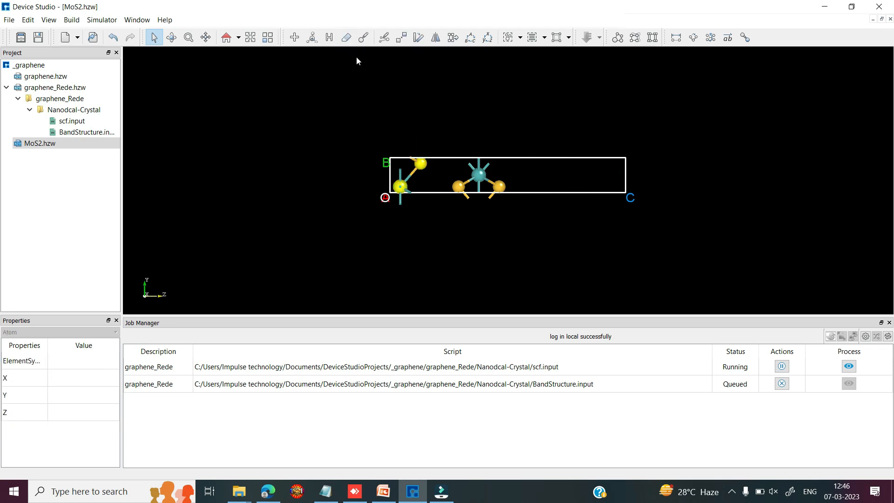
left_click(345, 38)
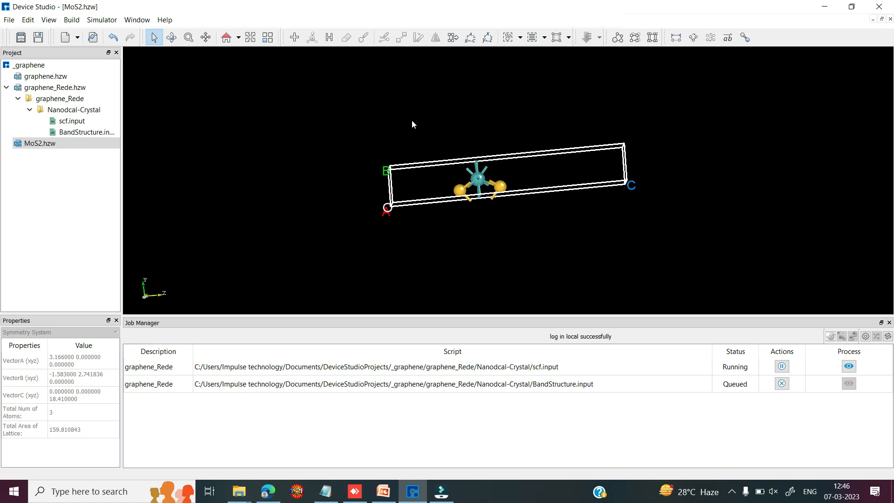
Generate the Nanodcal SCF input file for MoS2 with 100 K, 80 Hartree cut-off, LDA_PZ81 and k-point sampling n1 1, n2 9, n3 12
left_click(103, 21)
mouse_move(116, 34)
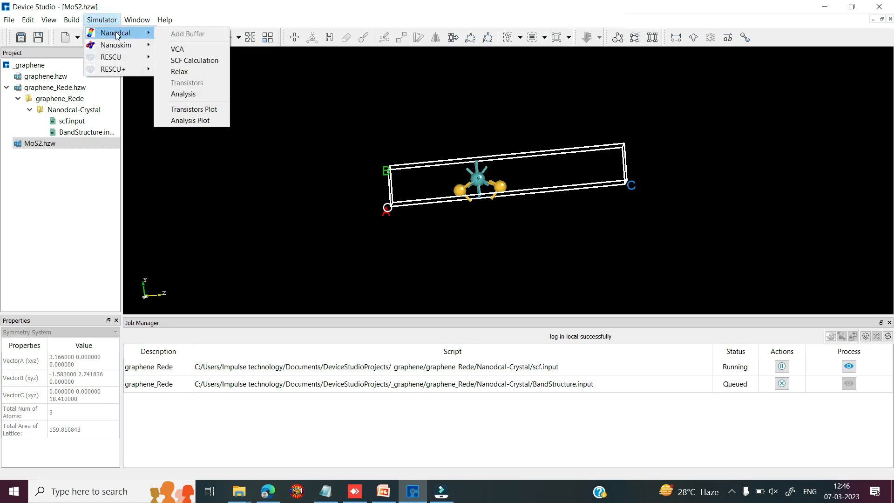
left_click(175, 62)
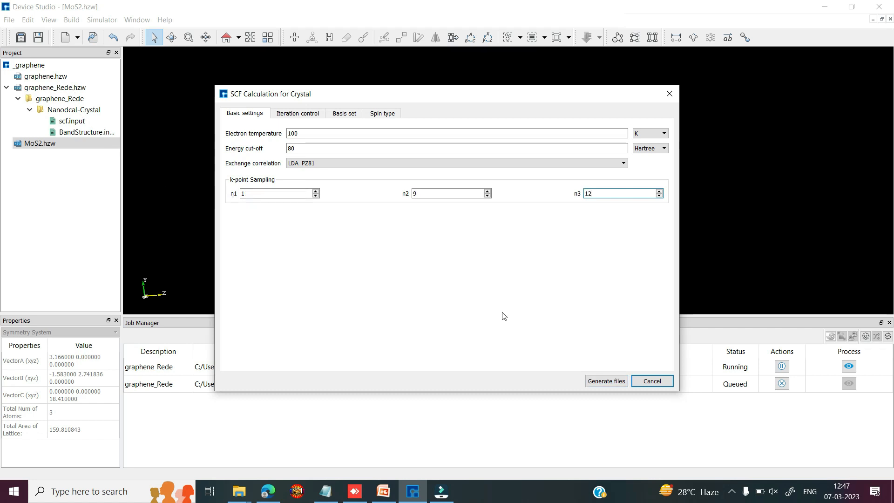
left_click(600, 382)
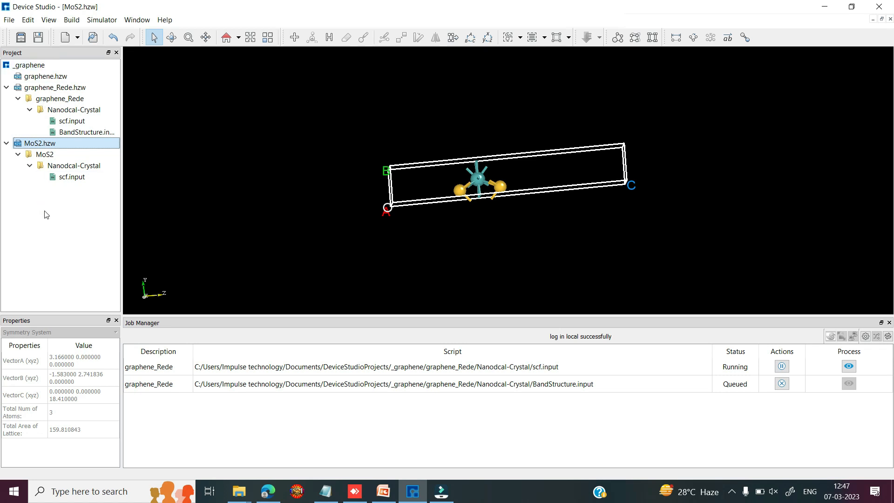
Open the MoS2 scf.input file and read through its basic settings, iteration control and basis set sections
left_click(70, 177)
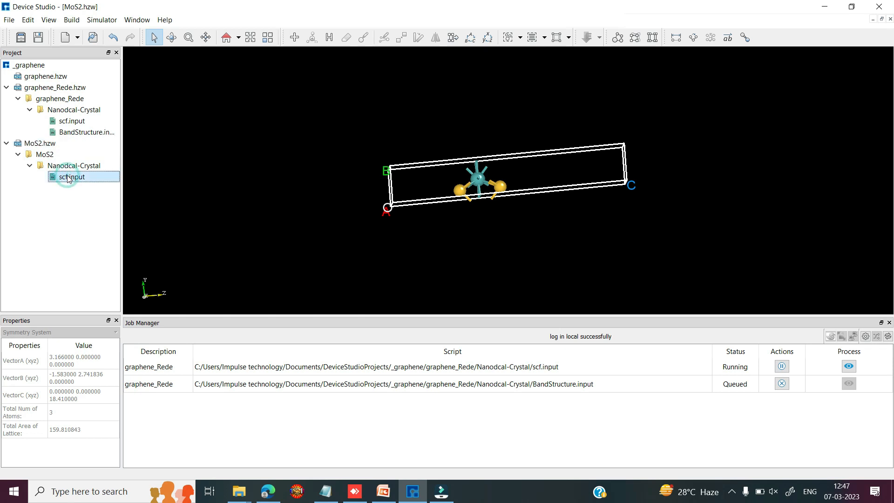
right_click(69, 178)
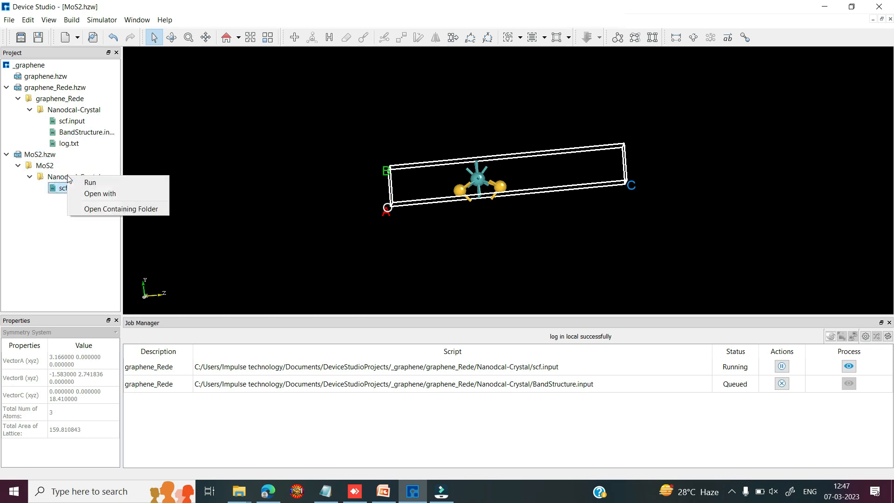
left_click(95, 191)
left_click_drag(605, 168, 607, 207)
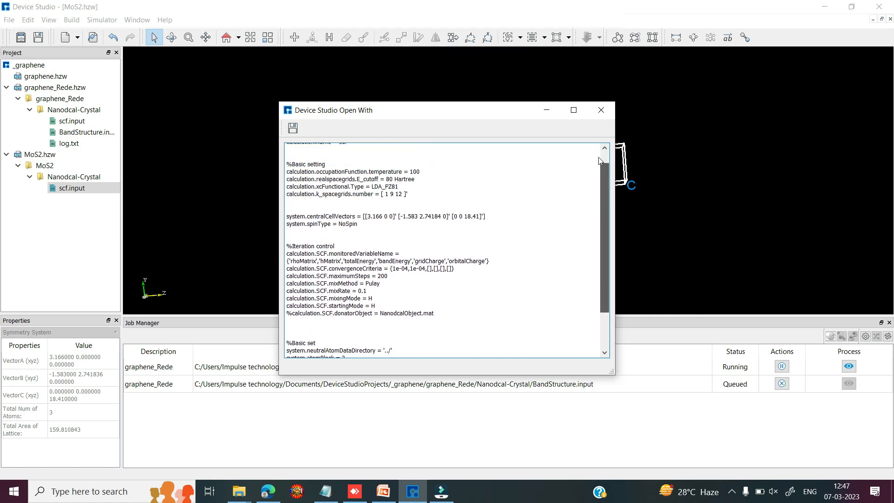
Run the MoS2 scf.input calculation on the local MyComputer gateway using 1 core
left_click(80, 191)
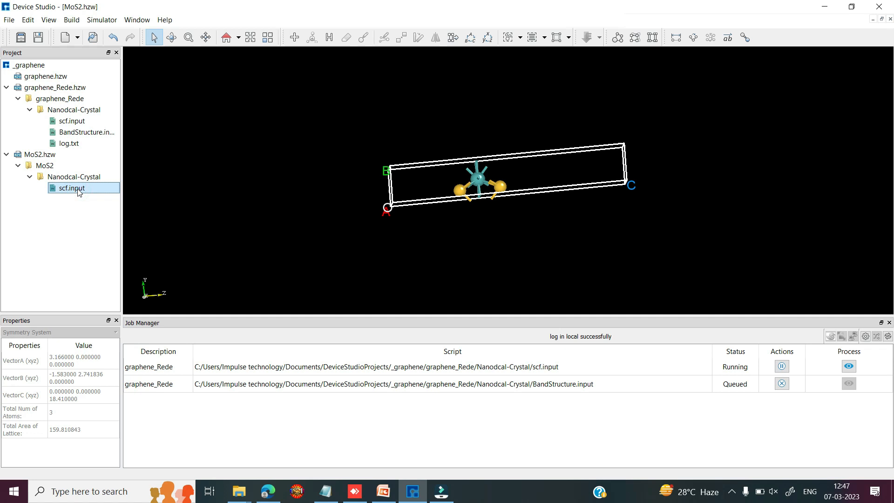
right_click(78, 189)
left_click(98, 197)
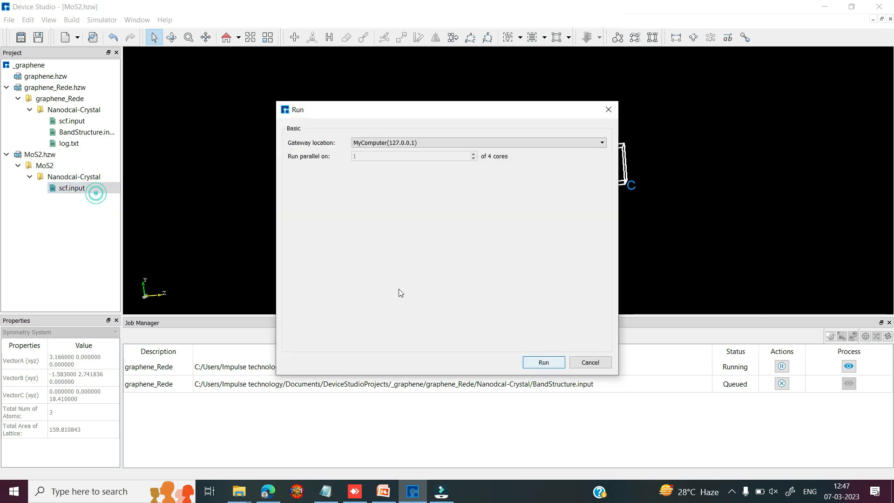
left_click(544, 363)
Generate the Nanodcal BandStructure input file for MoS2 along the G M K G path with 200 k-points
left_click(100, 21)
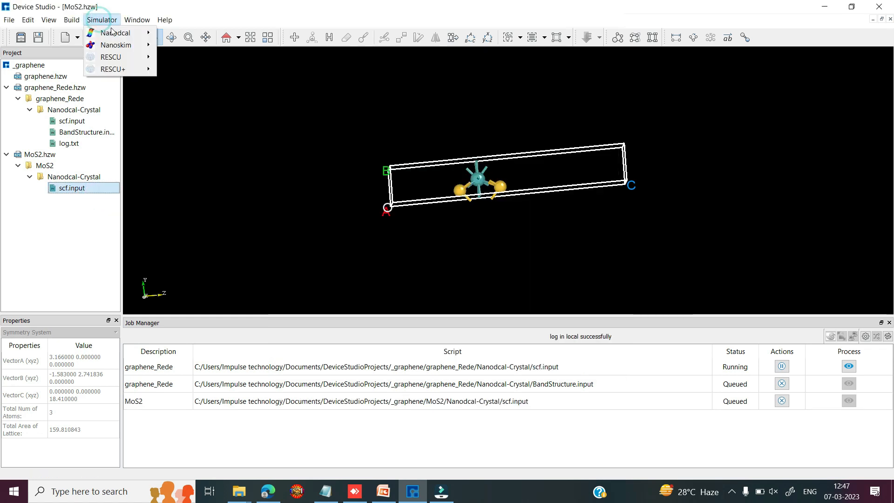
mouse_move(116, 32)
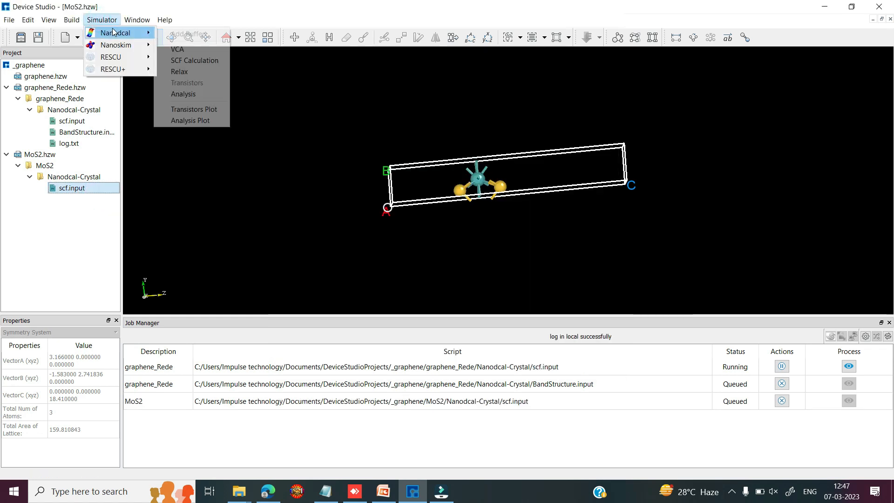
left_click(183, 95)
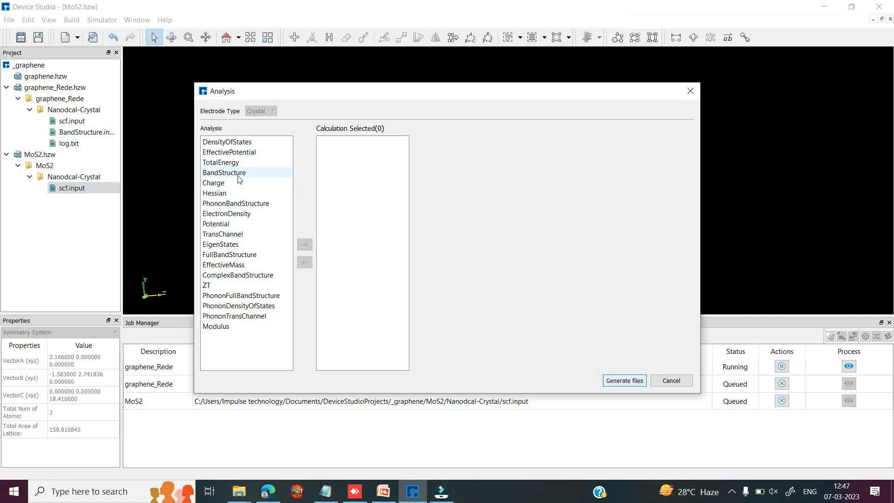
double_click(235, 174)
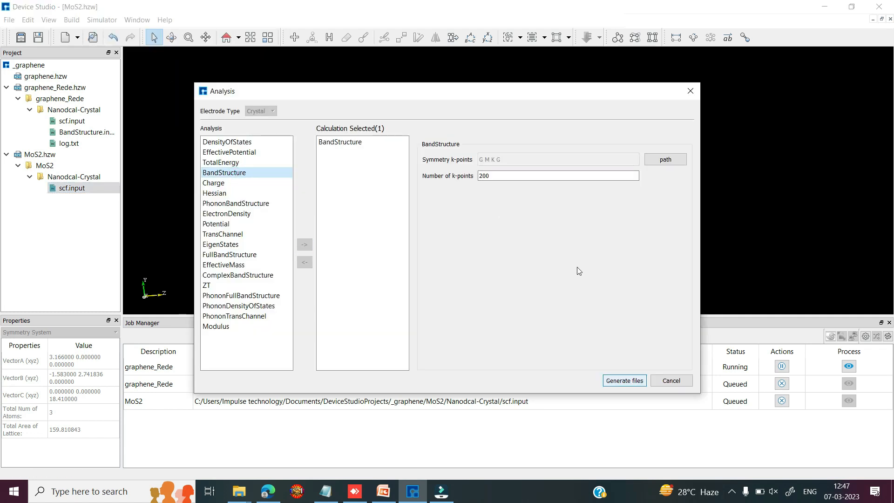
left_click(623, 381)
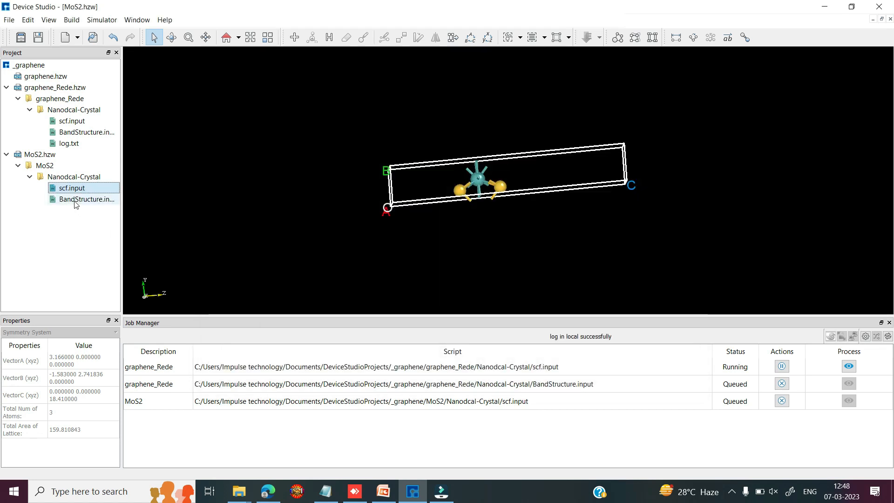
Run the MoS2 BandStructure.input calculation on the local MyComputer gateway using 1 core
left_click(76, 201)
right_click(76, 203)
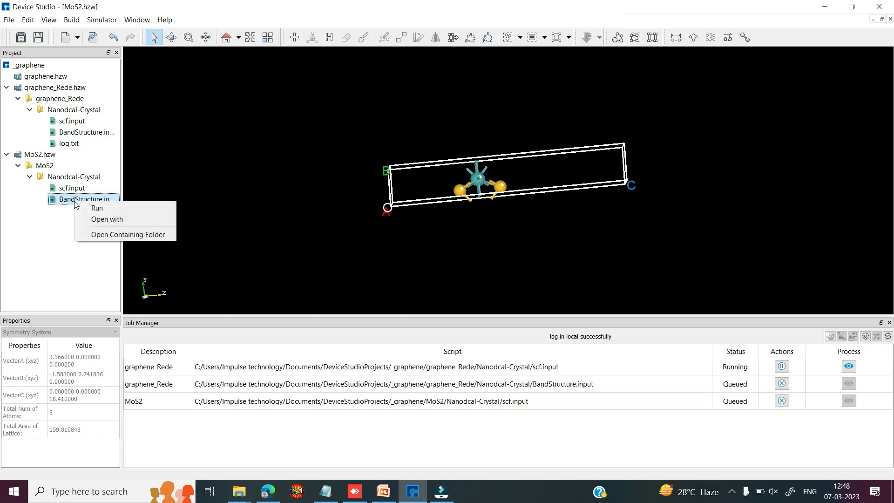
left_click(97, 208)
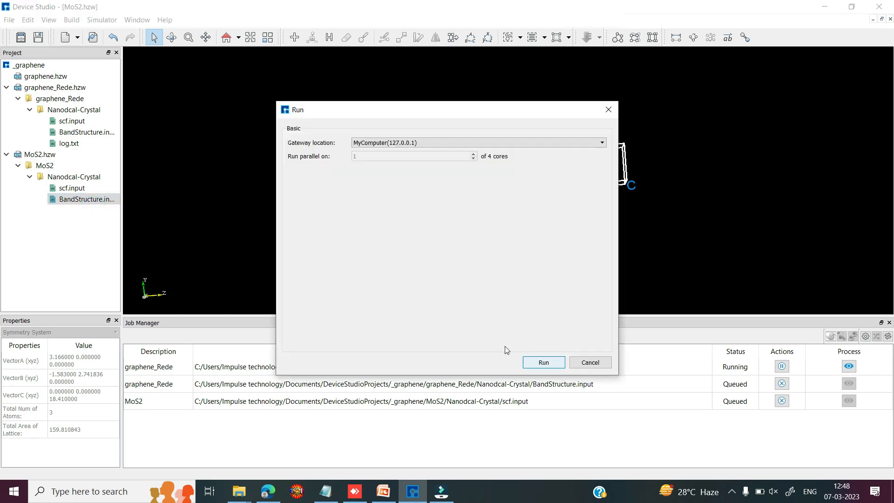
left_click(535, 362)
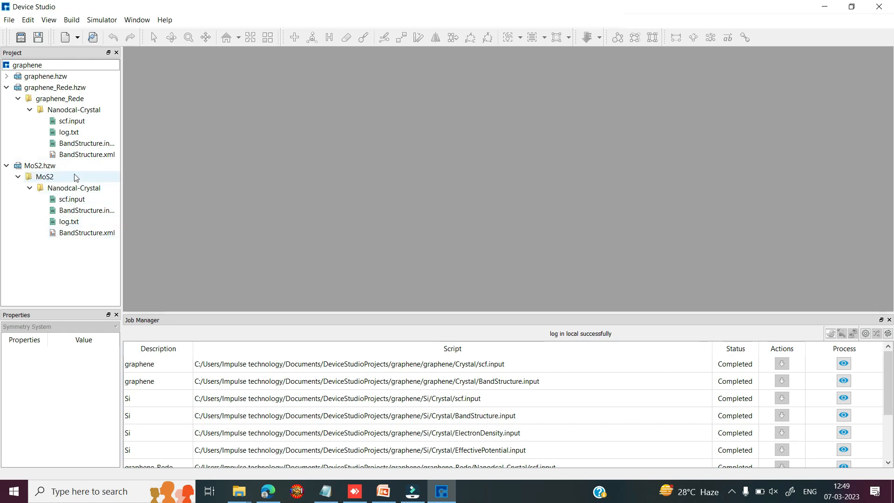
Display the band structure plot from the graphene_Rede BandStructure.xml results
left_click(84, 156)
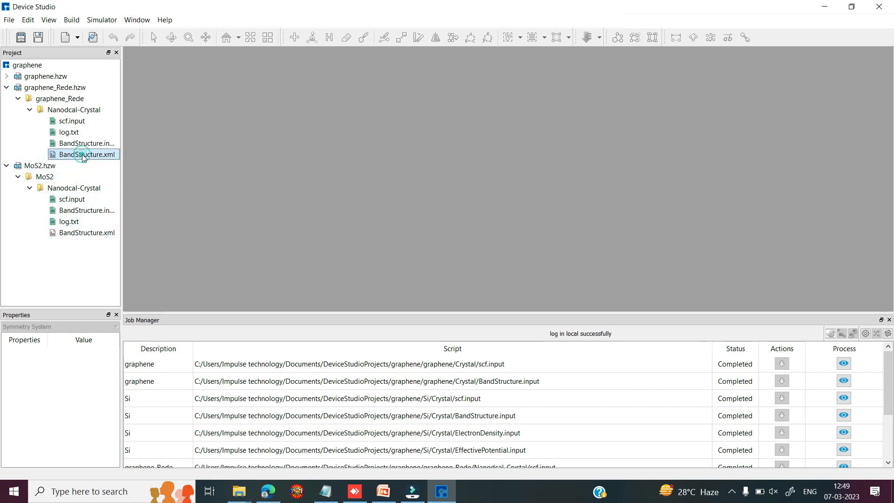
right_click(84, 157)
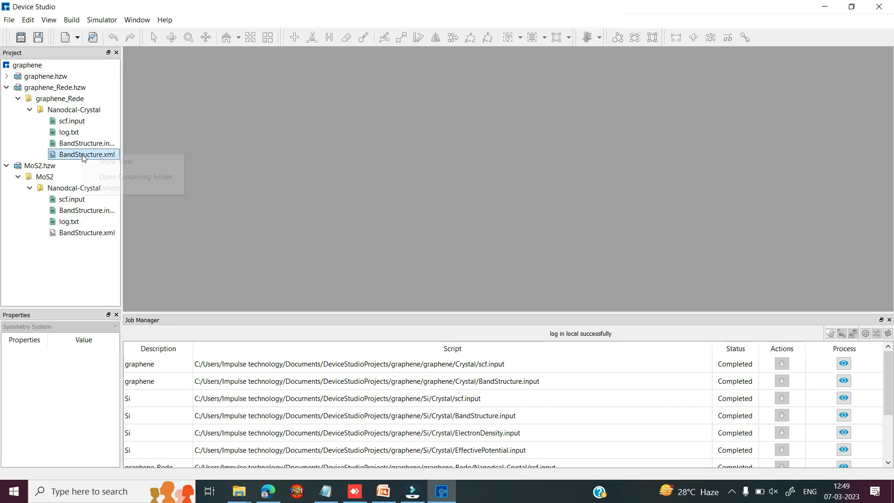
left_click(112, 163)
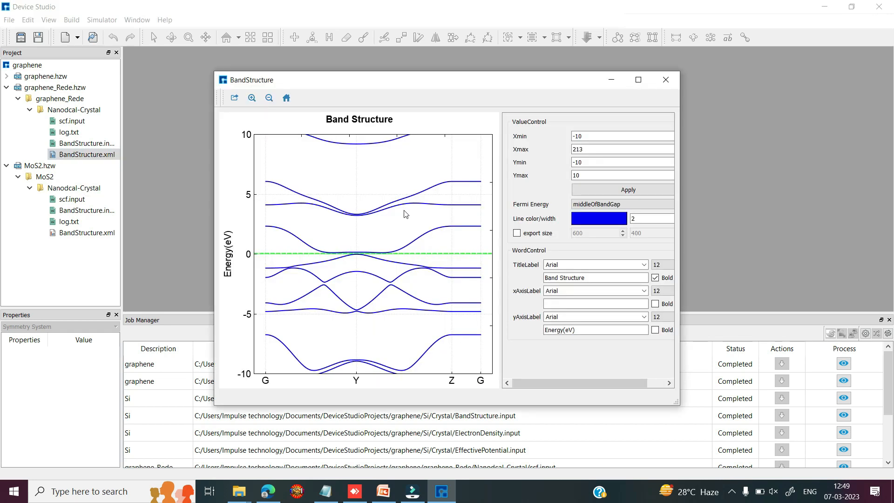
Display the band structure plot from the MoS2 BandStructure.xml results
left_click(88, 234)
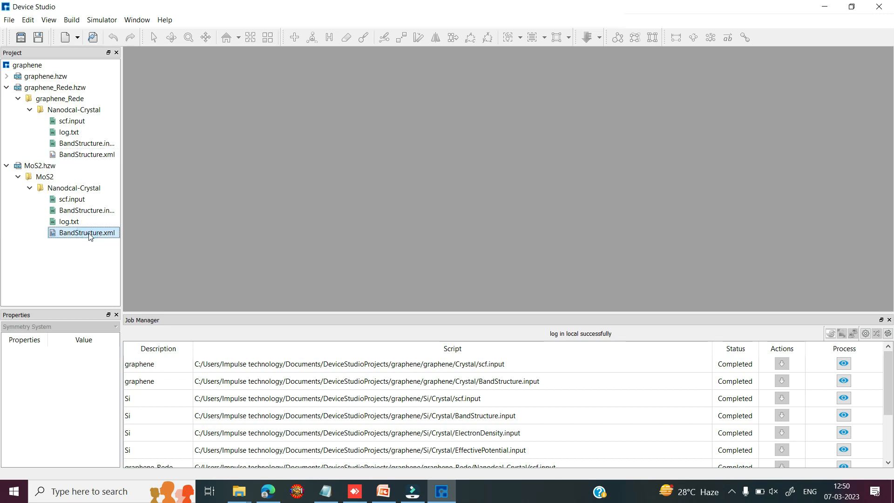
right_click(90, 234)
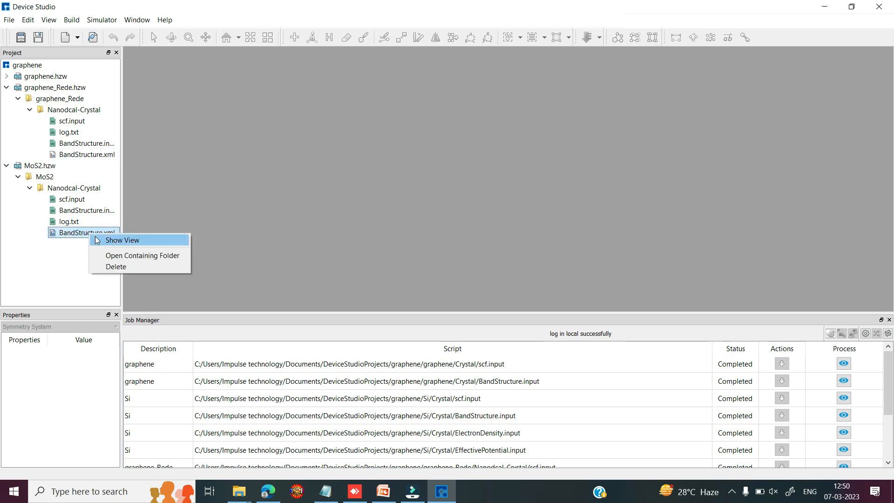
left_click(122, 240)
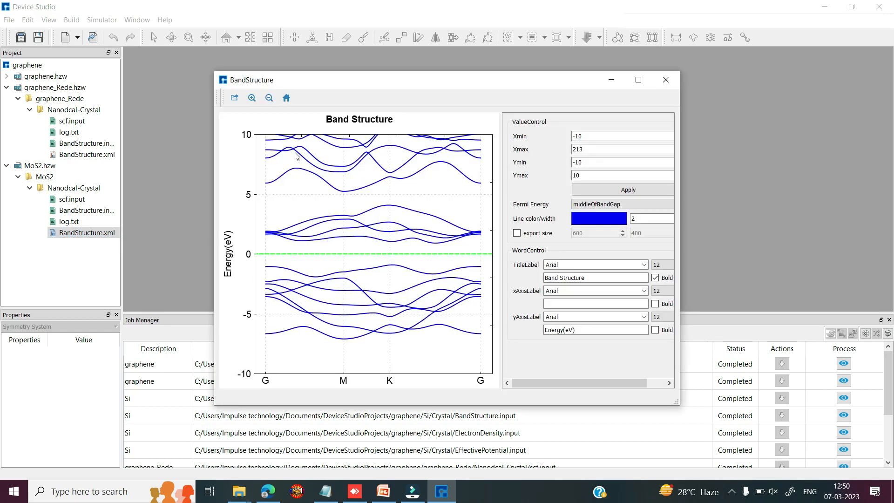
Open the export dialog for the MoS2 band structure plot and review the available file types
left_click(234, 99)
left_click(133, 432)
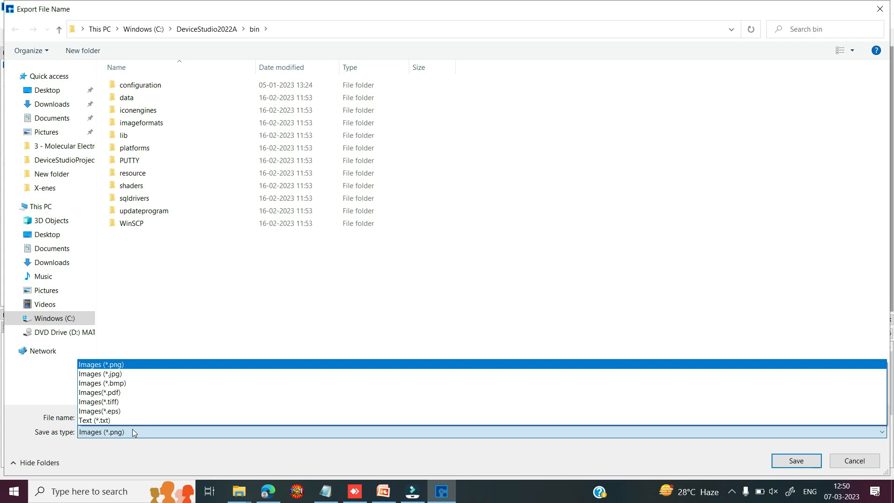
left_click(134, 432)
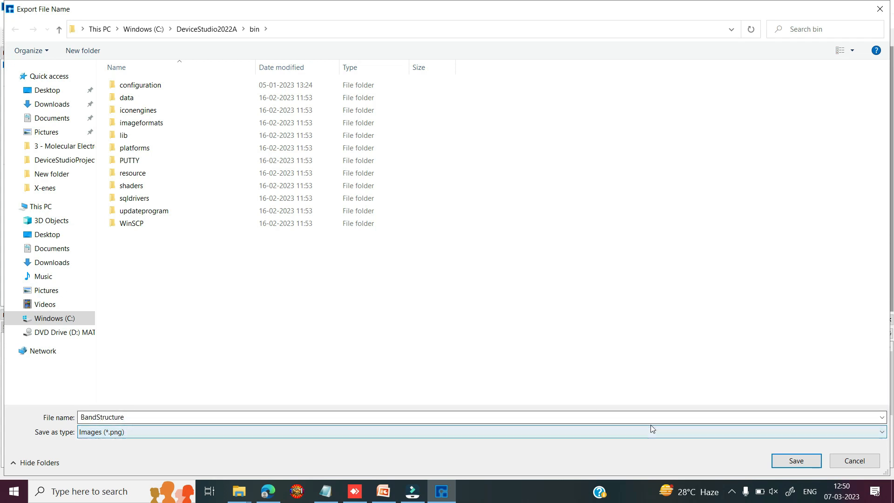